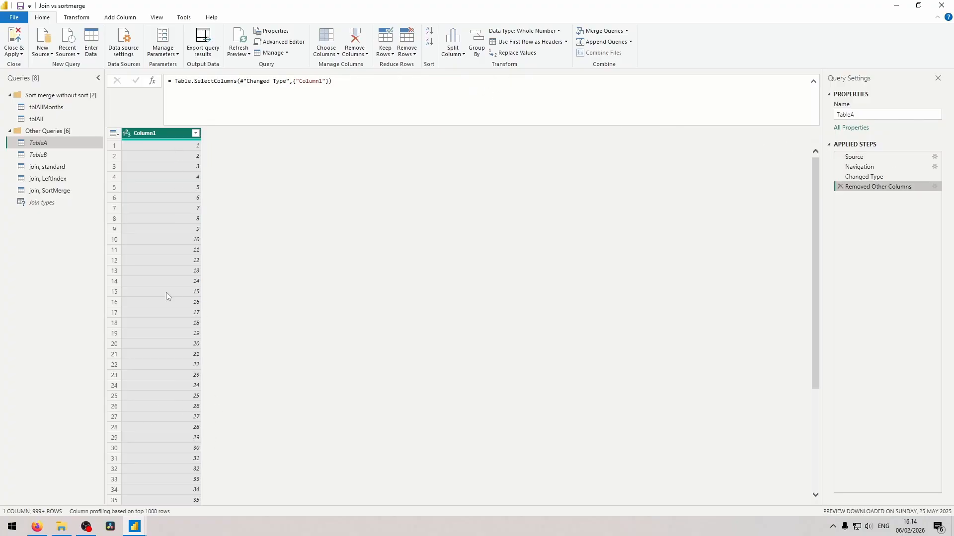
# Open the TableB query and inspect its Column2 data
pyautogui.click(45, 154)
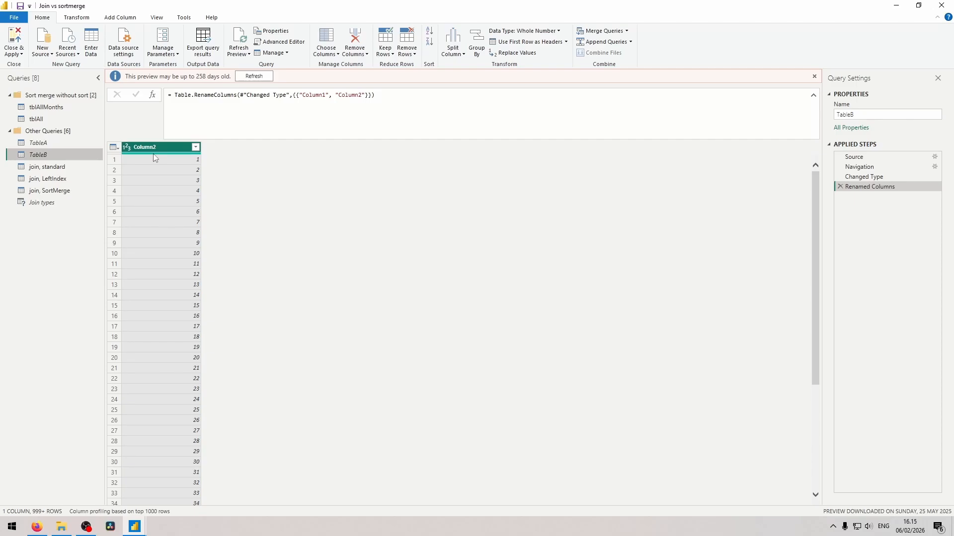
pyautogui.moveTo(153, 154)
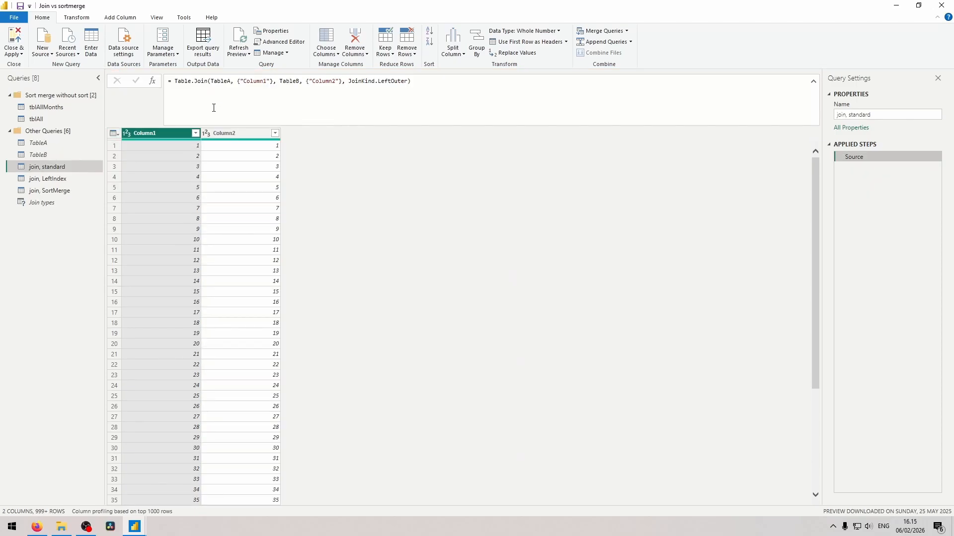
# Look up the available join algorithms by adding a JoinAlgorithm.Type custom step to the "join, standard" query
pyautogui.write('joinag')
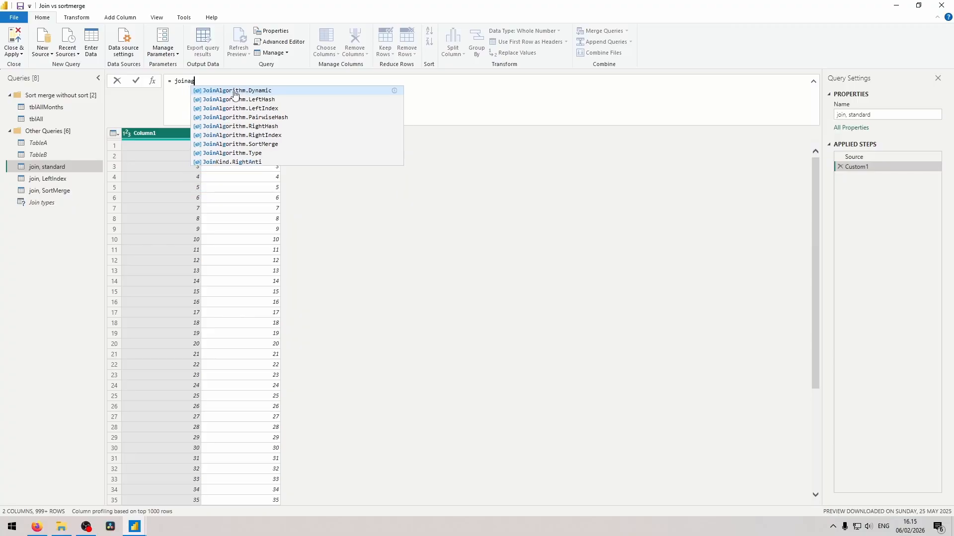
pyautogui.click(249, 154)
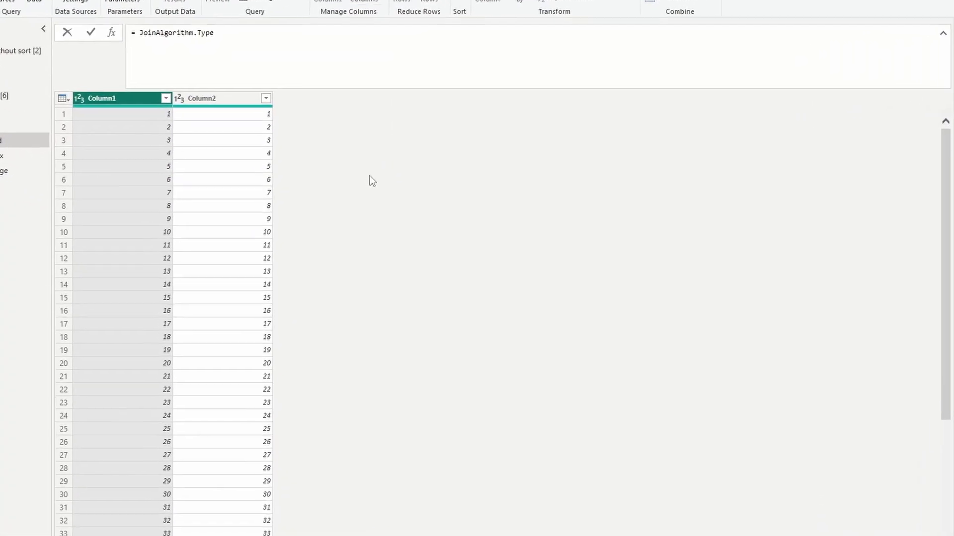
pyautogui.press('Return')
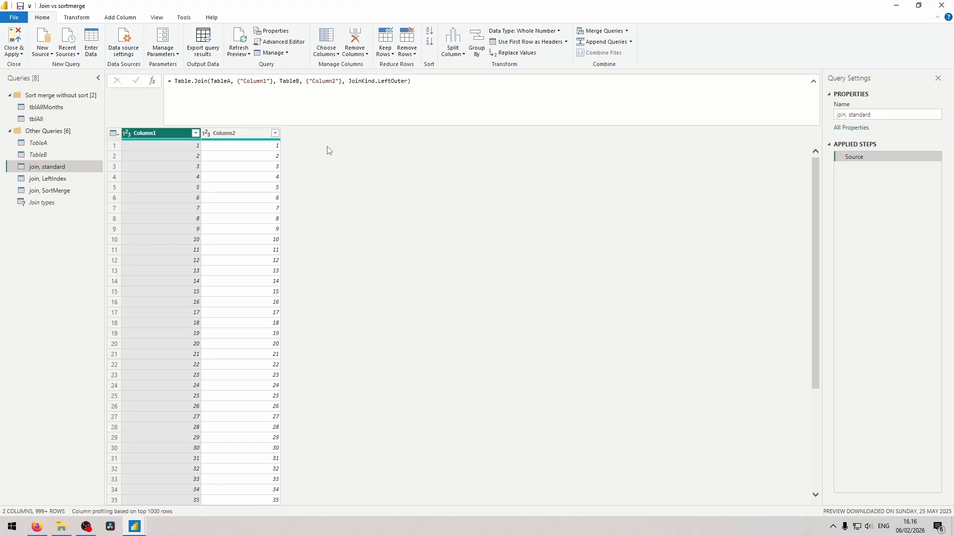
# Open the "join, LeftIndex" query and read the description of JoinAlgorithm.LeftIndex in its formula
pyautogui.click(79, 176)
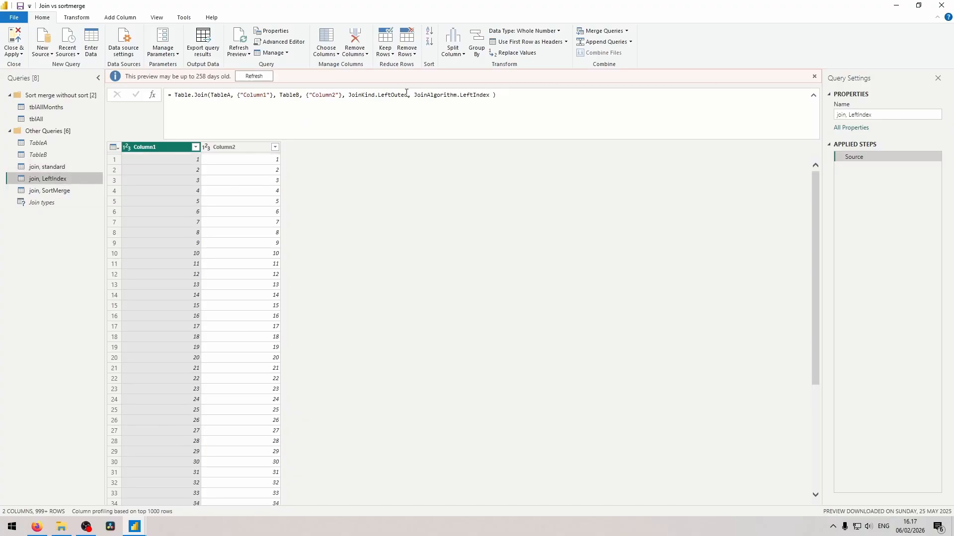
pyautogui.click(444, 98)
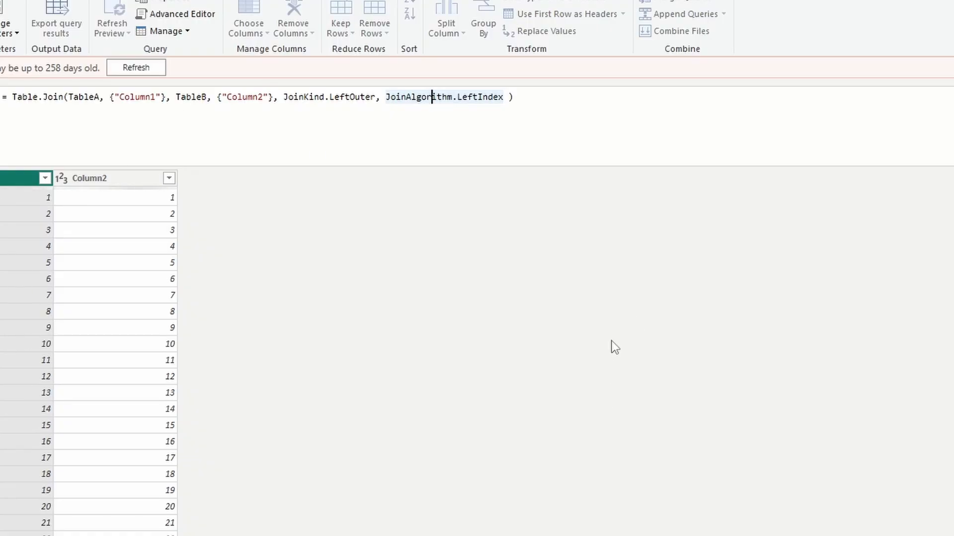
pyautogui.moveTo(426, 97)
pyautogui.click(452, 97)
pyautogui.moveTo(434, 95)
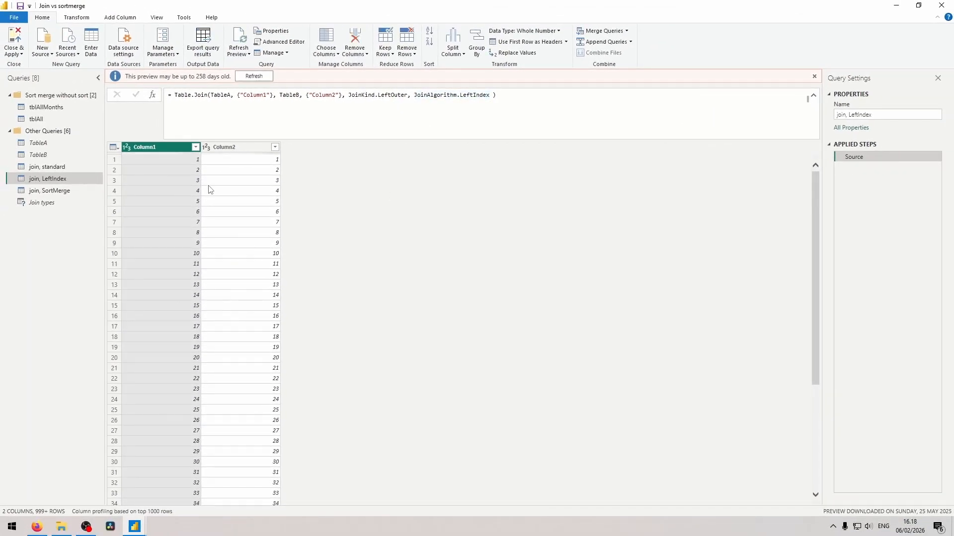
# Open the "join, SortMerge" query, read the JoinAlgorithm.SortMerge description and compare the first rows of Column1 and Column2
pyautogui.click(44, 192)
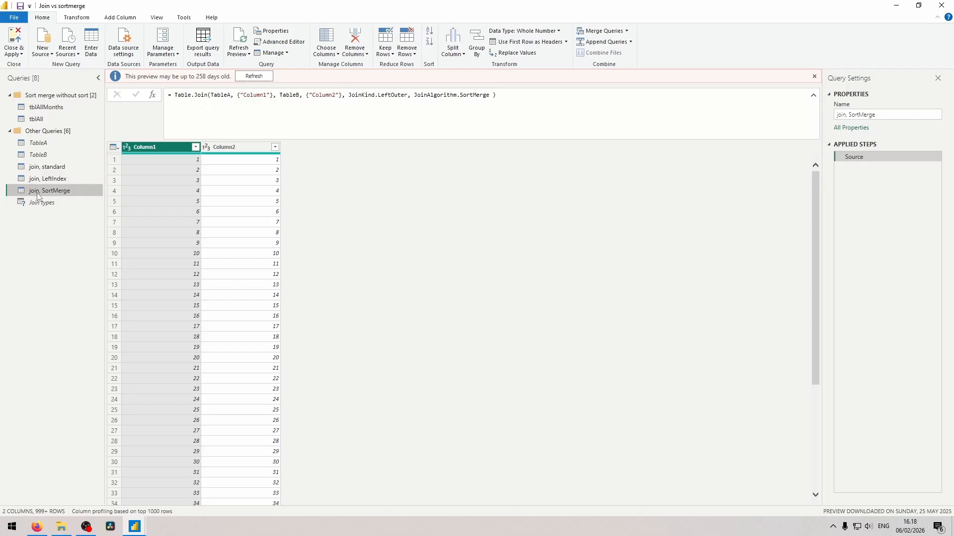
pyautogui.moveTo(439, 96)
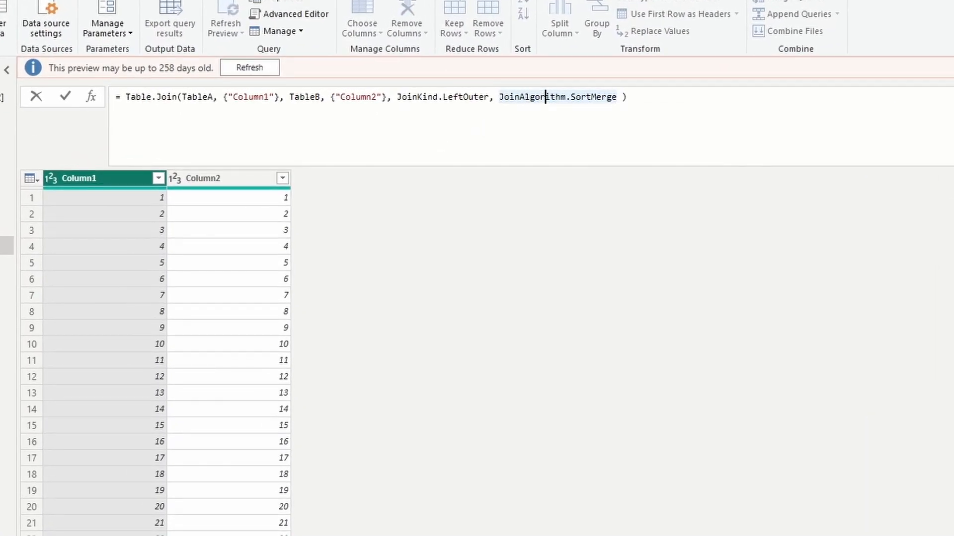
pyautogui.moveTo(545, 102)
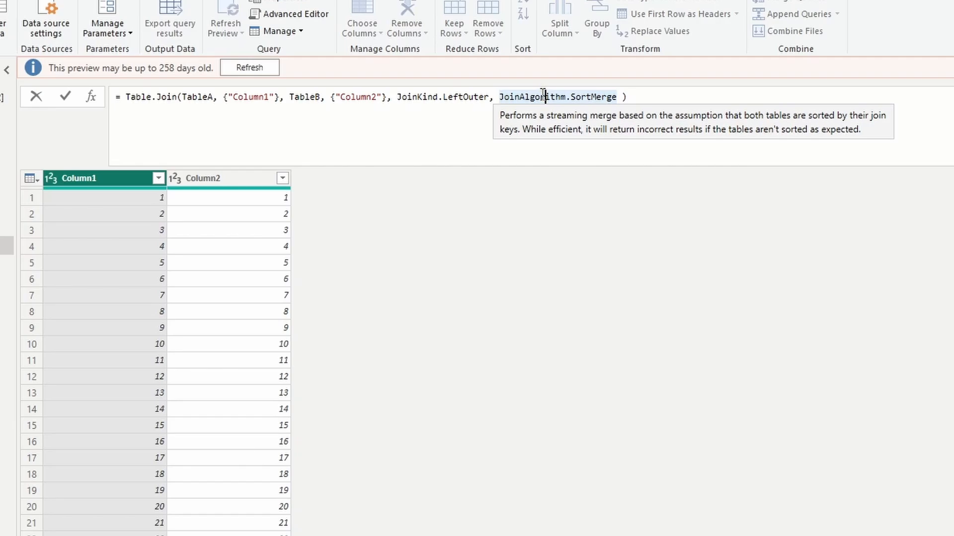
pyautogui.click(103, 198)
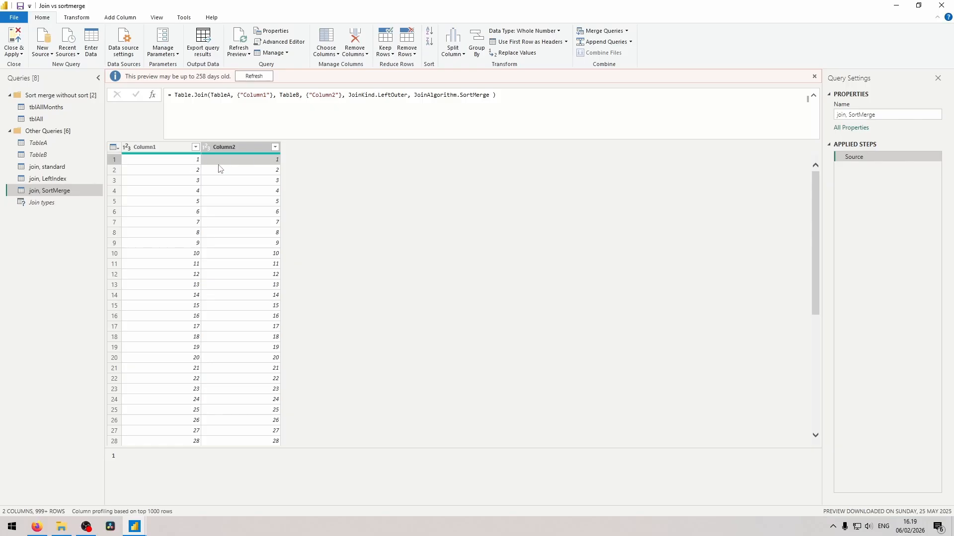
pyautogui.click(230, 172)
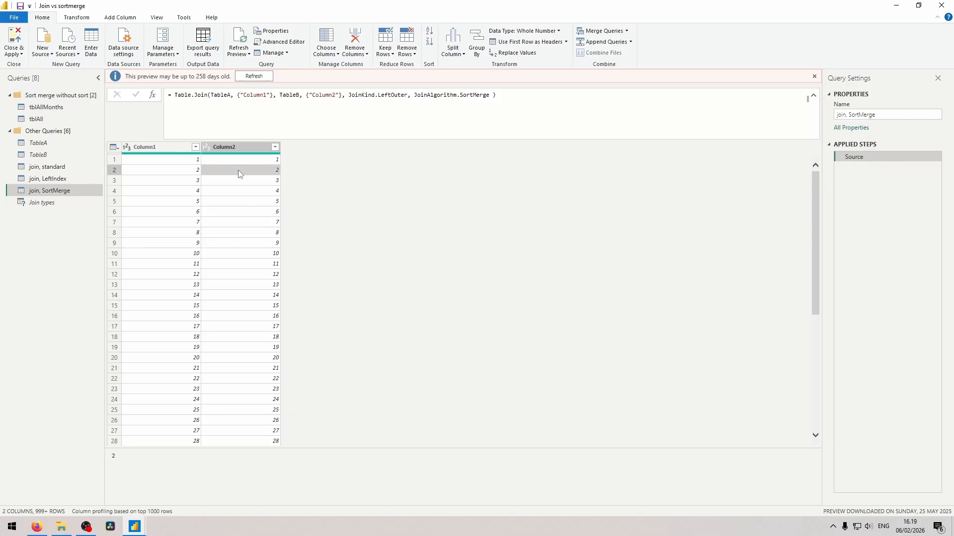
pyautogui.click(188, 172)
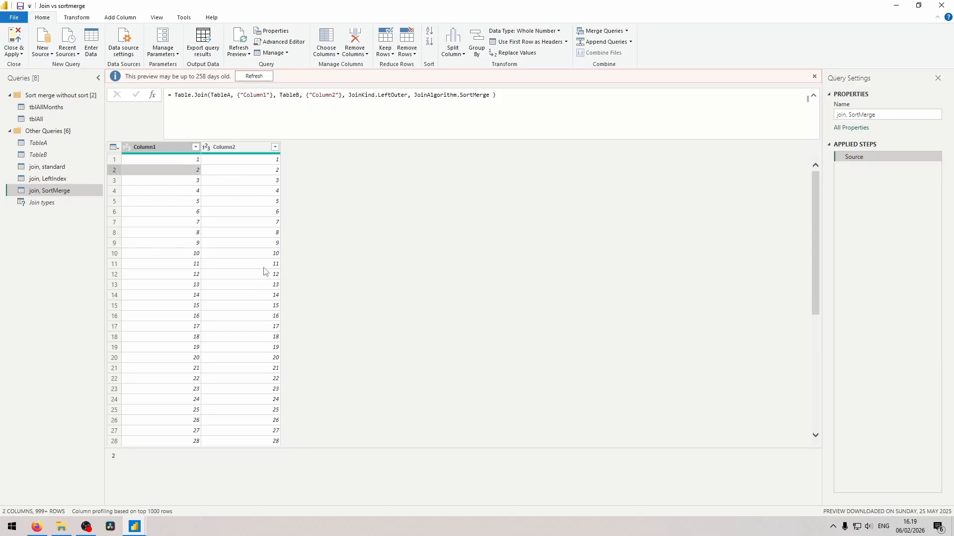
# Review the month list in tblAllMonths and the January rows in tblAll
pyautogui.click(62, 111)
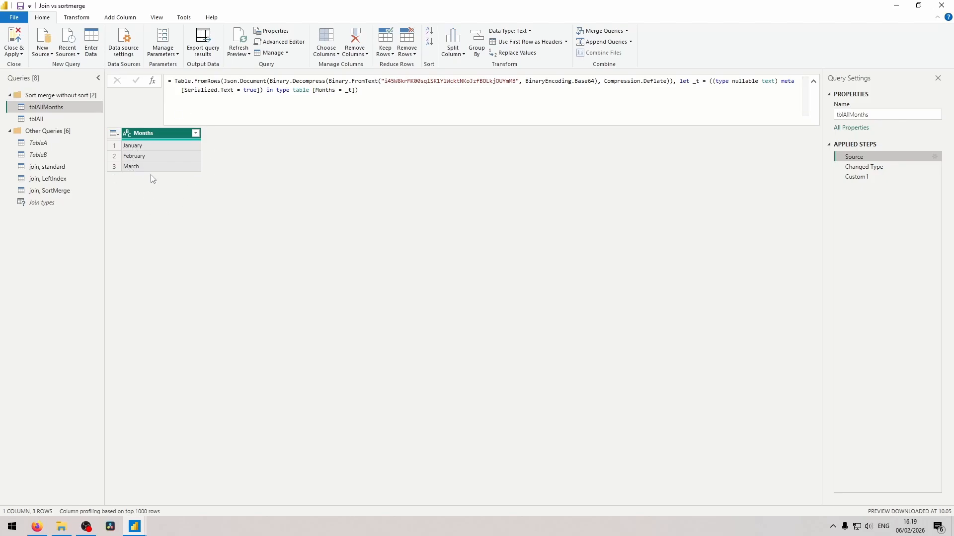
pyautogui.press('Down')
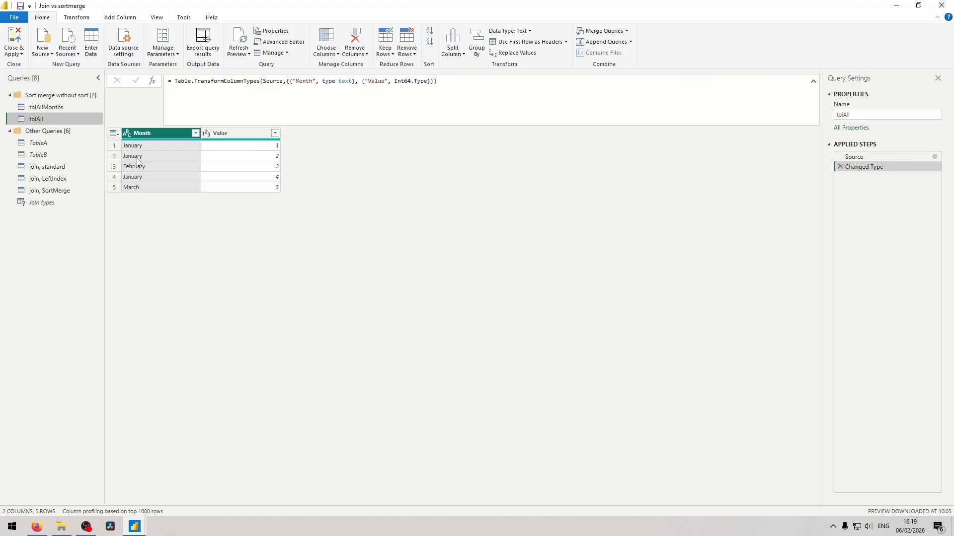
pyautogui.click(140, 146)
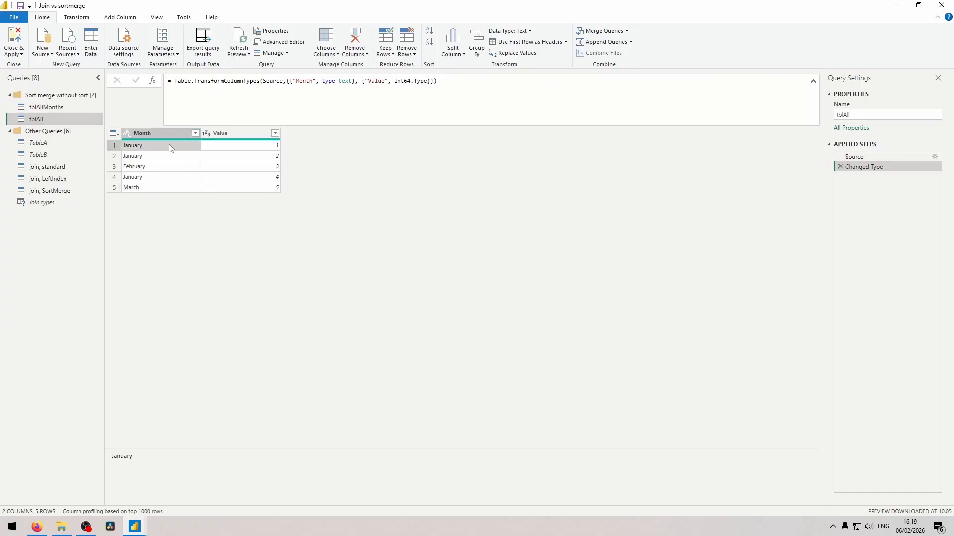
pyautogui.click(141, 157)
pyautogui.click(137, 178)
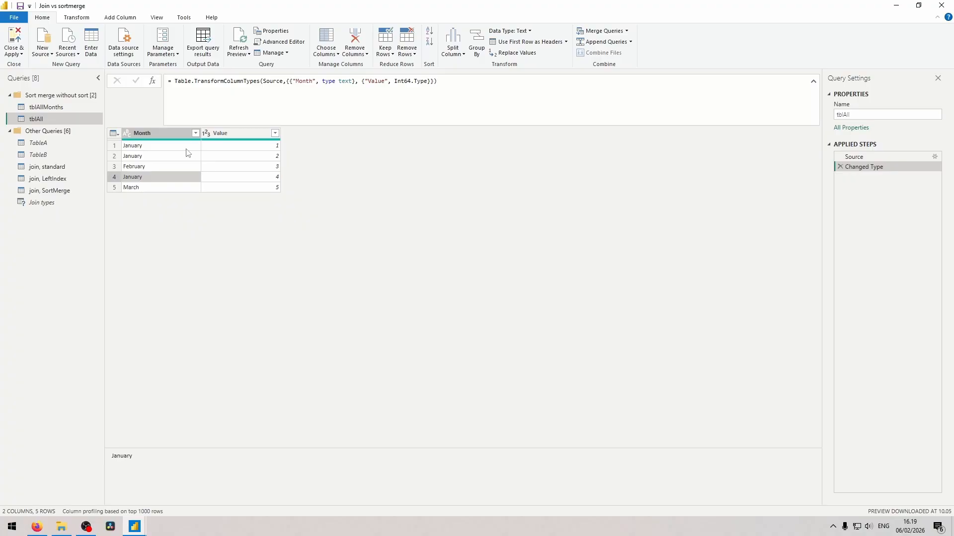
# Examine the SortMerge join result in tblAllMonths, comparing the Months, Month and Value cells of the January and February rows
pyautogui.click(45, 108)
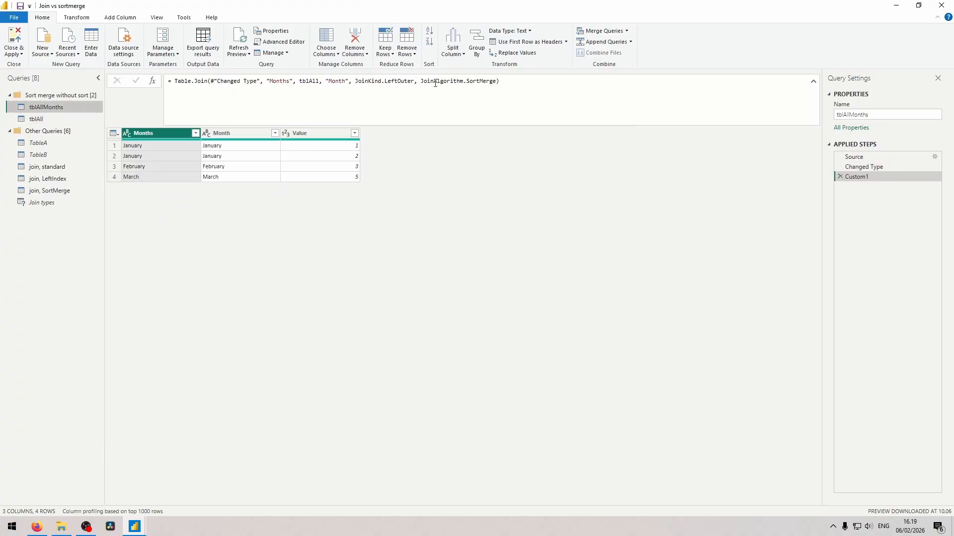
pyautogui.click(136, 148)
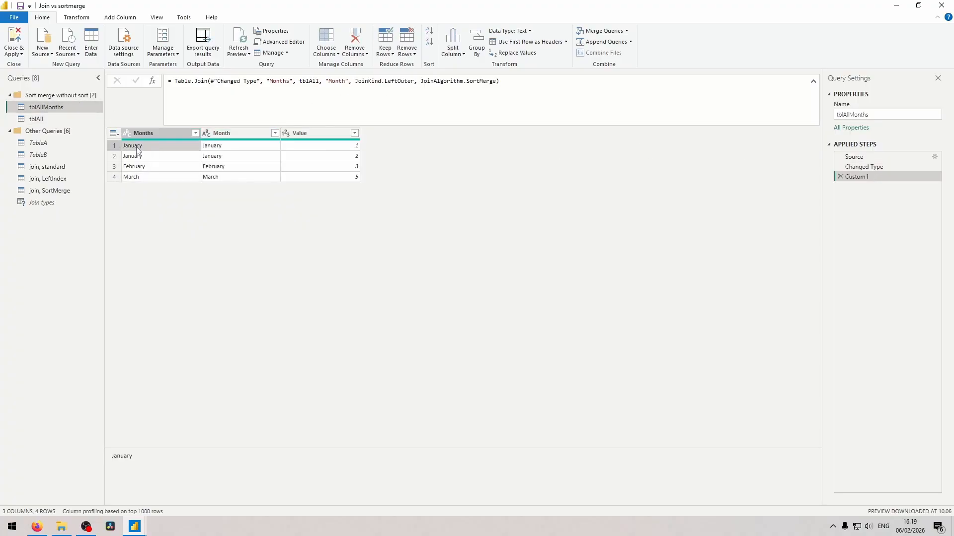
pyautogui.click(223, 149)
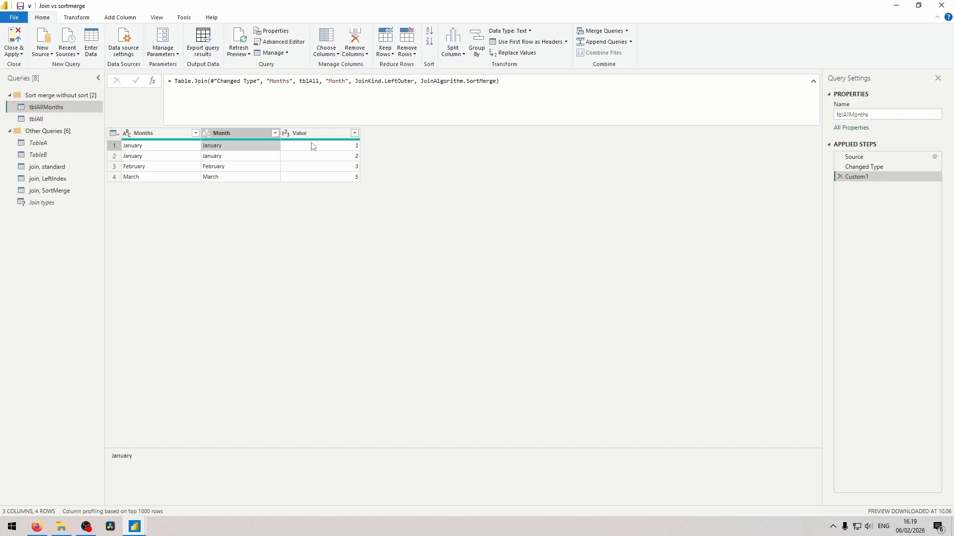
pyautogui.click(341, 147)
pyautogui.click(156, 148)
pyautogui.click(223, 158)
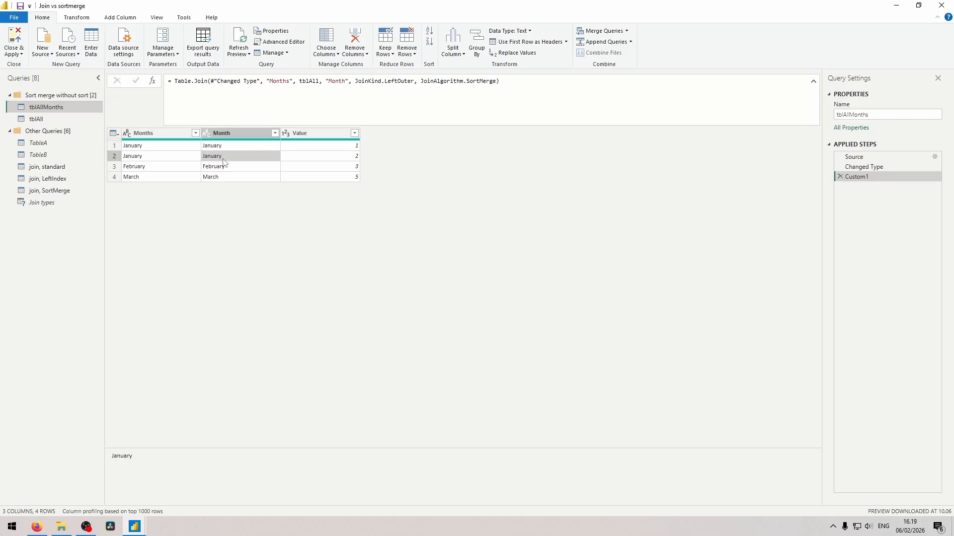
pyautogui.click(319, 158)
pyautogui.click(148, 168)
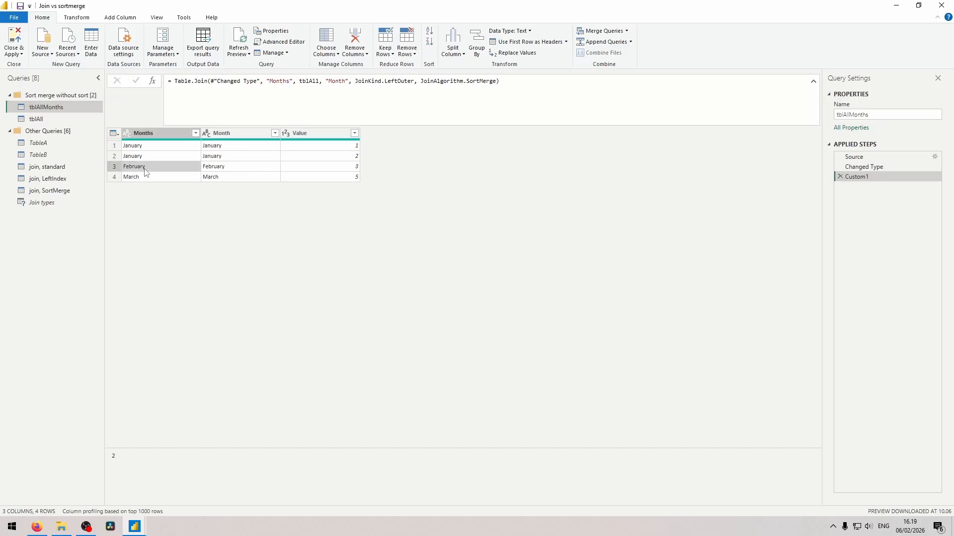
pyautogui.click(243, 168)
pyautogui.click(304, 166)
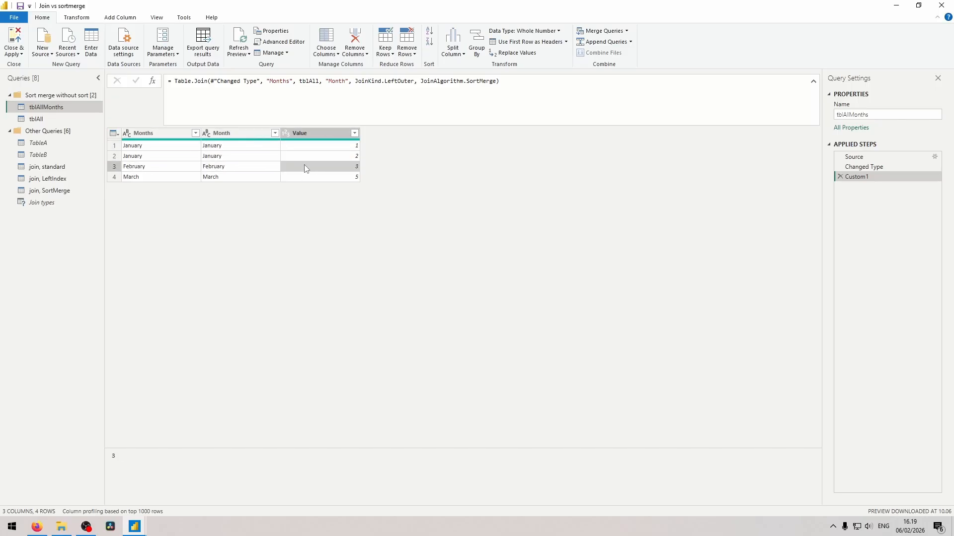
# Compare the tblAll source rows with the February and March rows joined in tblAllMonths
pyautogui.click(81, 118)
pyautogui.click(137, 177)
pyautogui.click(262, 177)
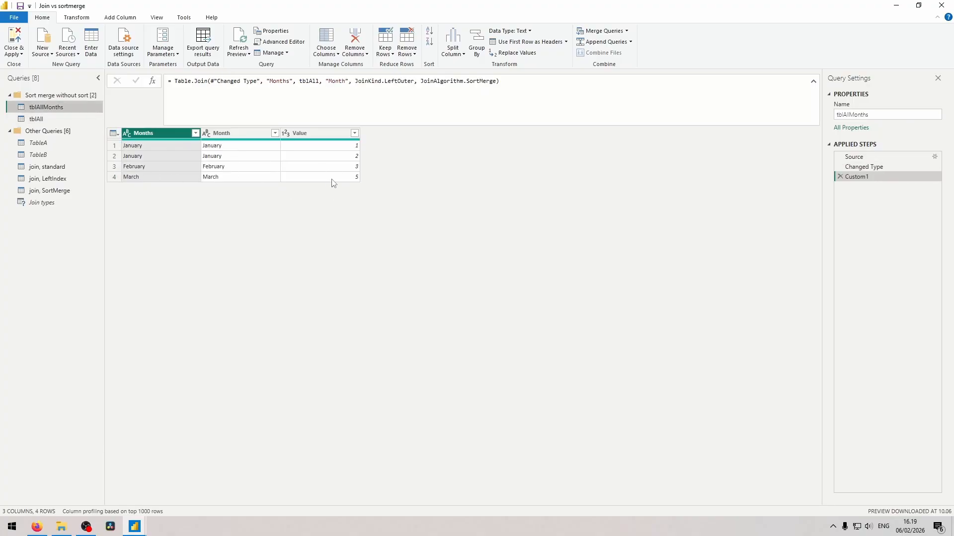
pyautogui.click(193, 169)
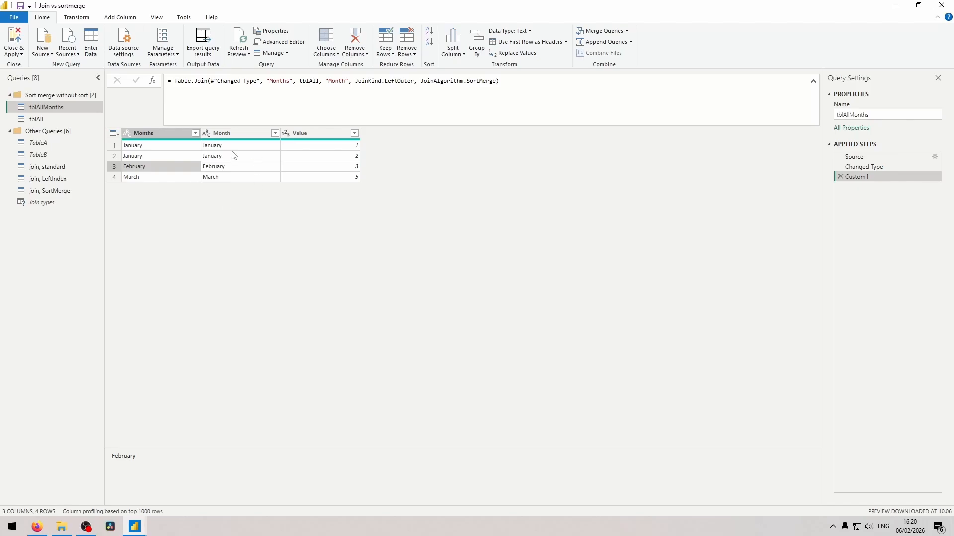
# Reread the JoinAlgorithm.SortMerge description in the tblAllMonths formula and trace how the joined month rows match up
pyautogui.click(448, 81)
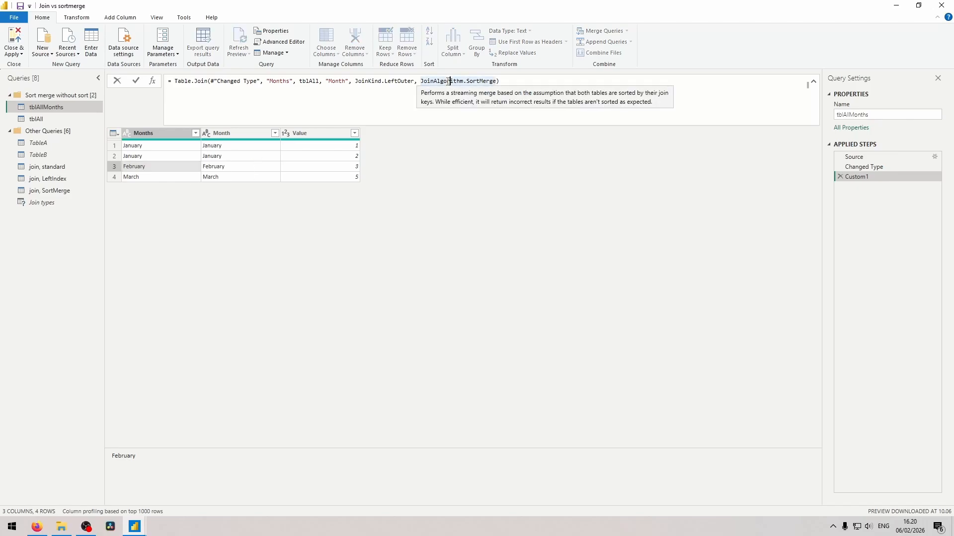
pyautogui.click(142, 157)
pyautogui.click(216, 157)
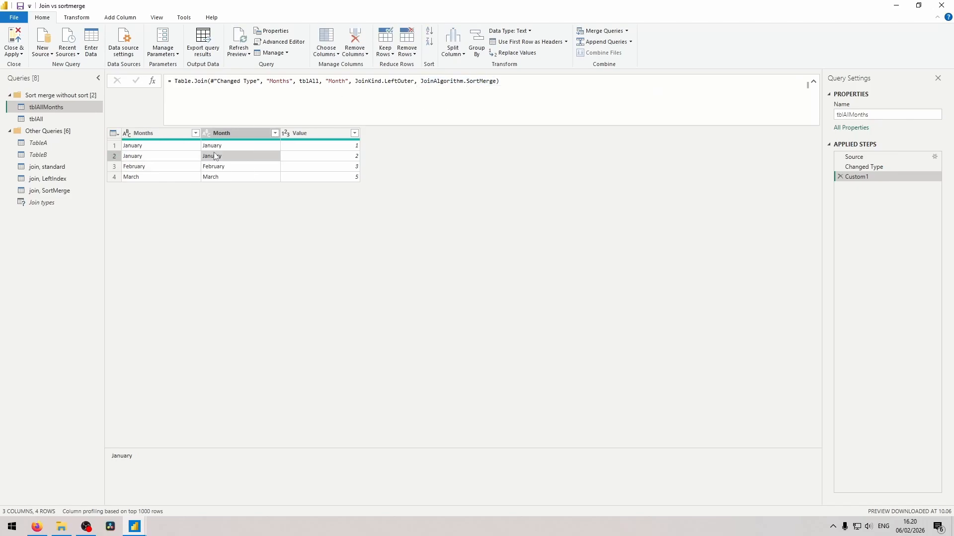
pyautogui.click(219, 168)
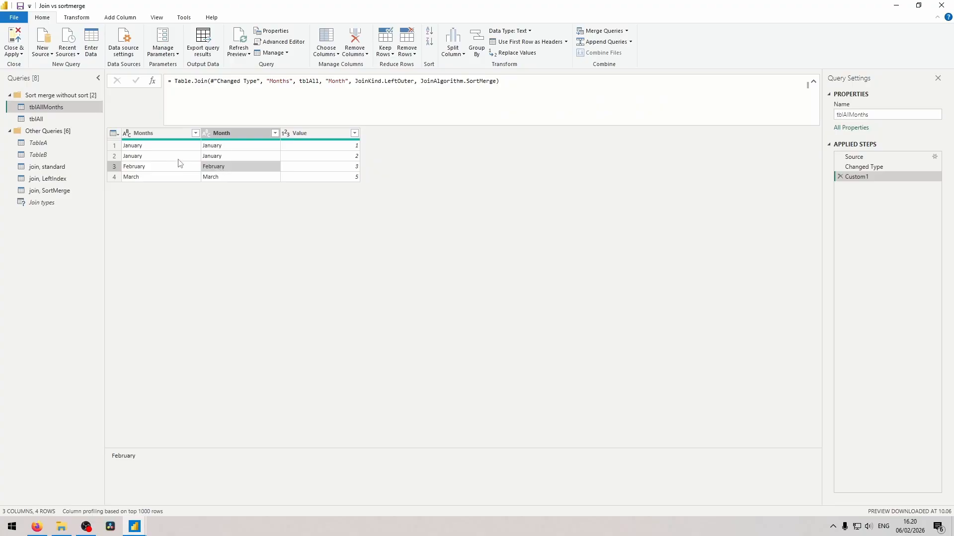
pyautogui.click(142, 169)
pyautogui.click(213, 167)
pyautogui.click(143, 179)
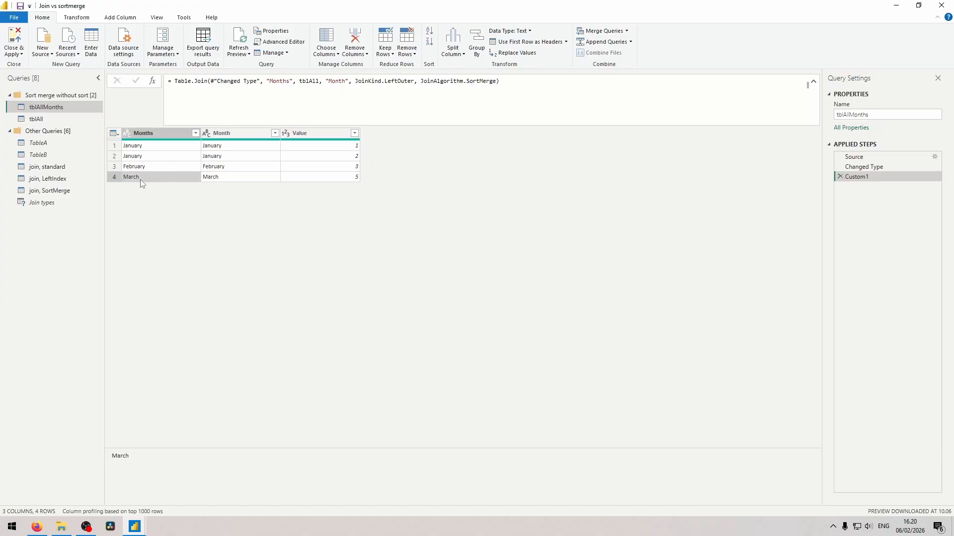
pyautogui.click(221, 158)
pyautogui.click(169, 178)
pyautogui.moveTo(420, 81); pyautogui.dragTo(495, 80)
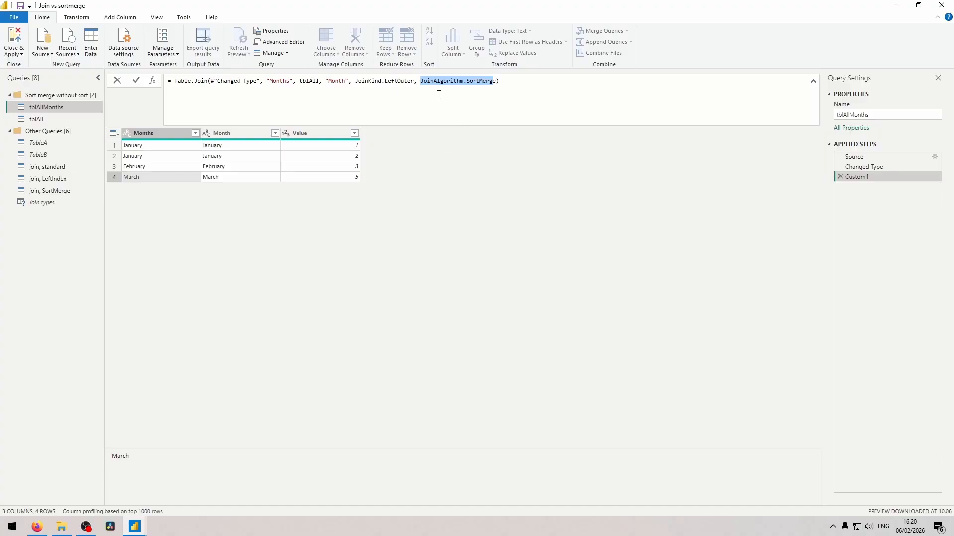
pyautogui.click(223, 201)
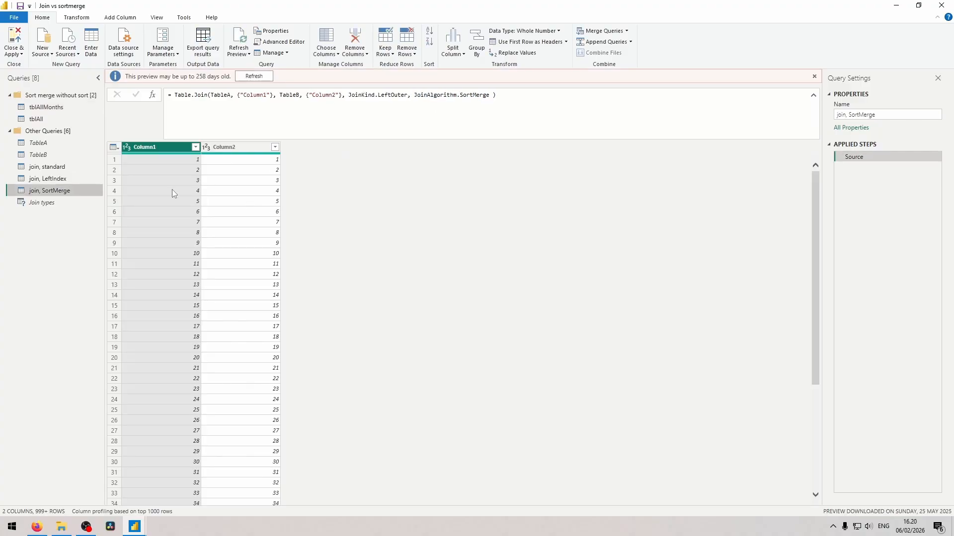
# Close the Power Query Editor and return to the report
pyautogui.click(21, 54)
pyautogui.click(26, 65)
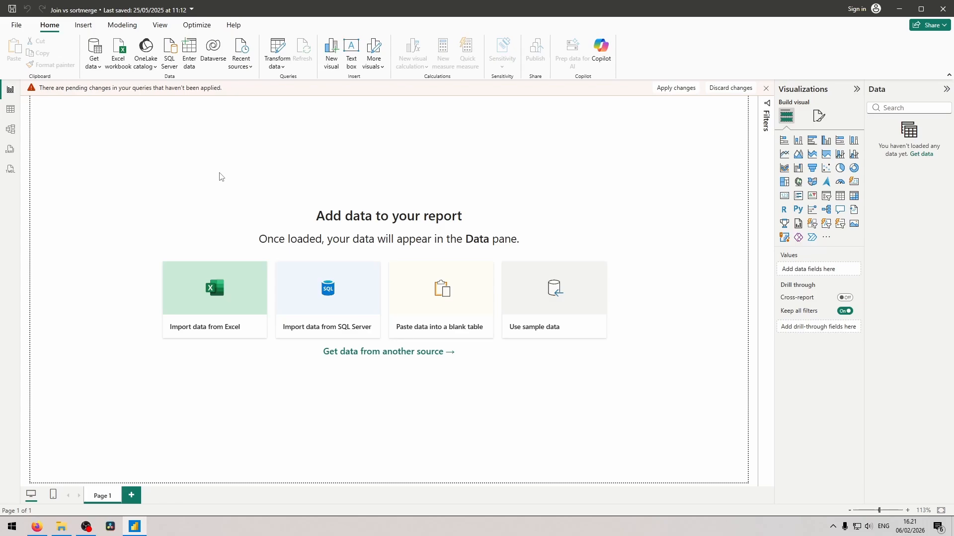
# Reopen the Power Query Editor and look up the Table.NestedJoin documentation through a custom step in TableA
pyautogui.click(276, 64)
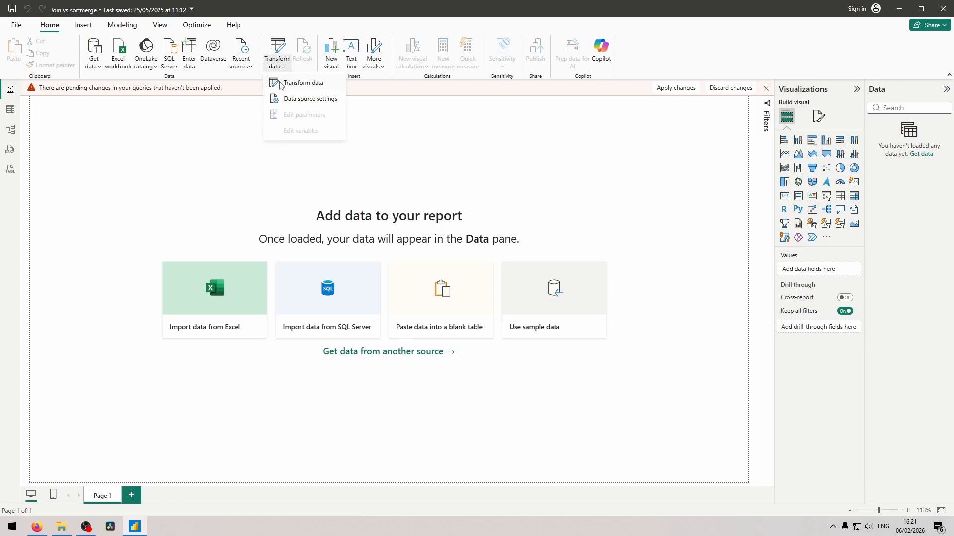
pyautogui.click(287, 81)
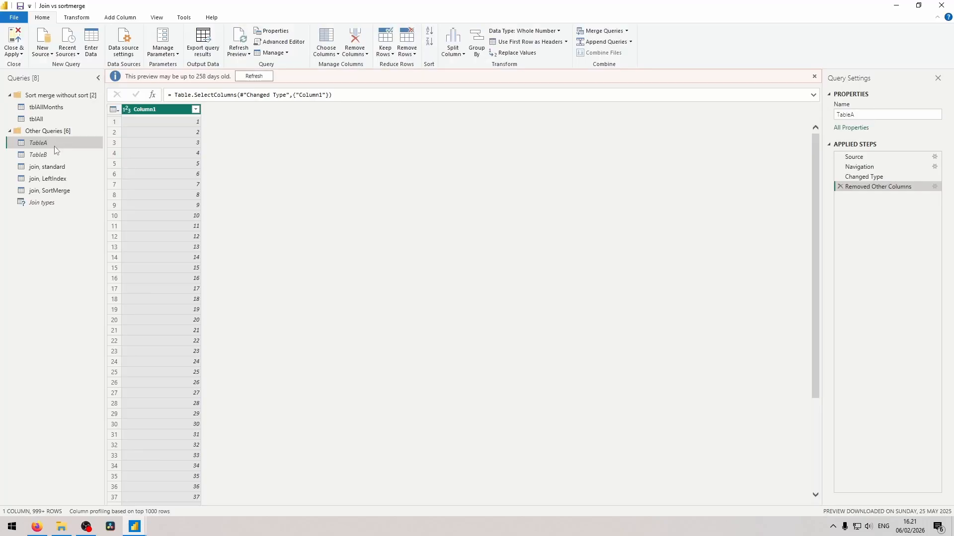
pyautogui.click(153, 95)
pyautogui.write('= Table.NestedJoin')
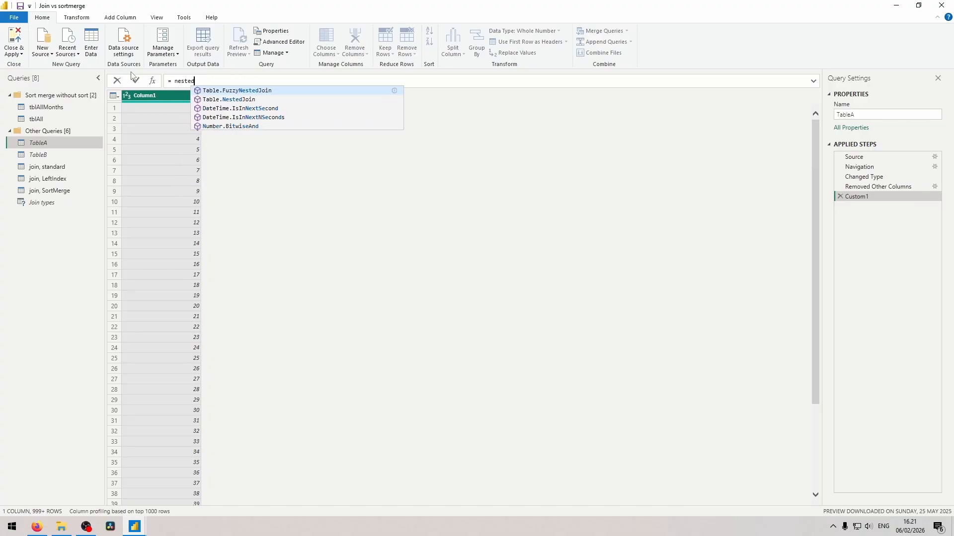
pyautogui.press('Return')
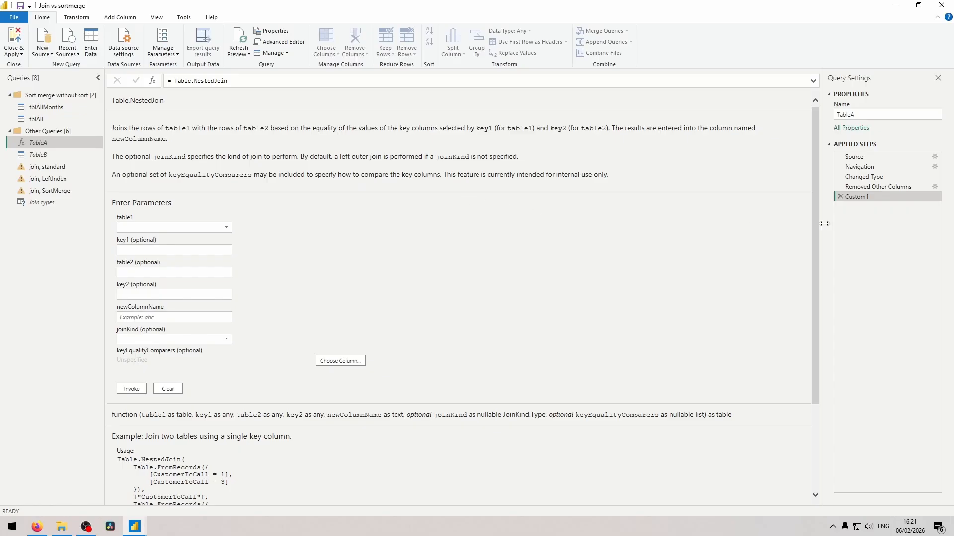
# Delete the Table.NestedJoin step from TableA and close the Power Query Editor
pyautogui.click(840, 196)
pyautogui.click(941, 5)
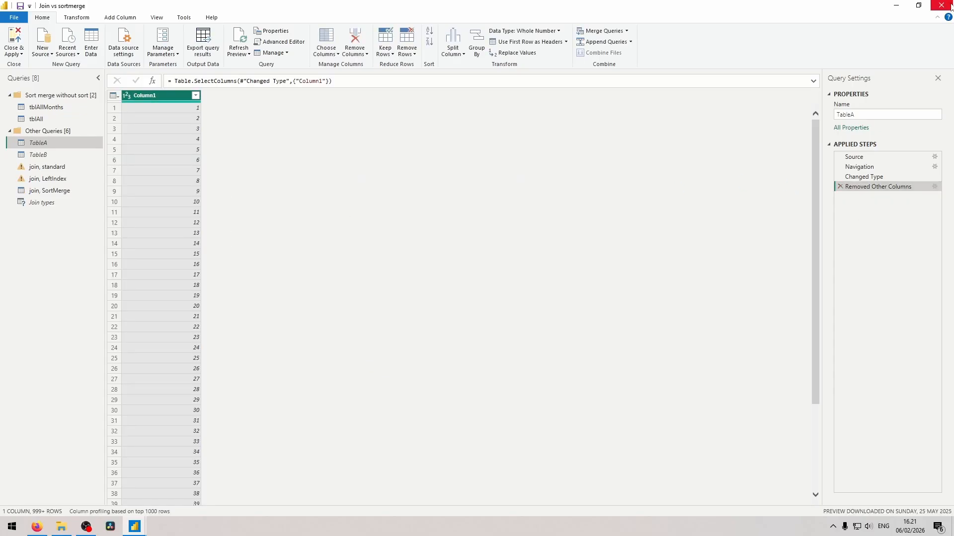